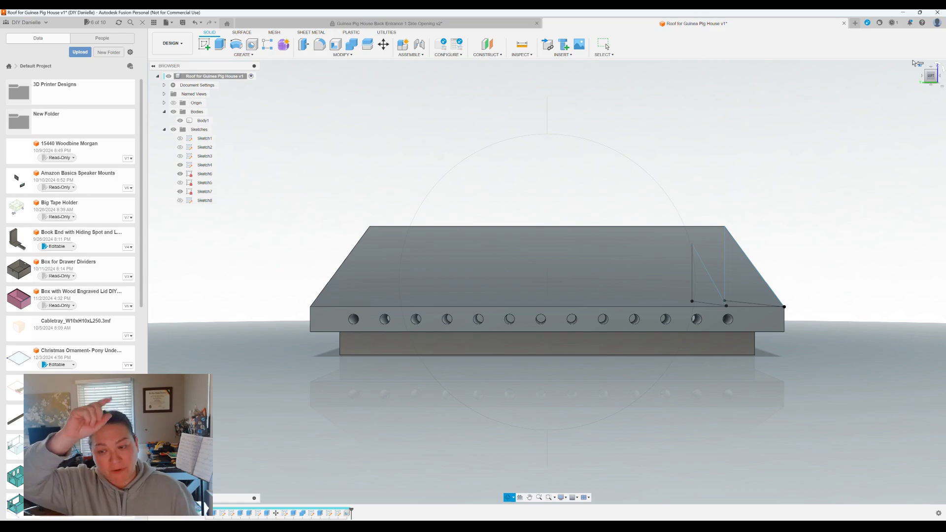
Turn the roof to the BACK view and begin a new sketch from the CREATE menu
{"action": "left_click", "coordinate": [923, 77]}
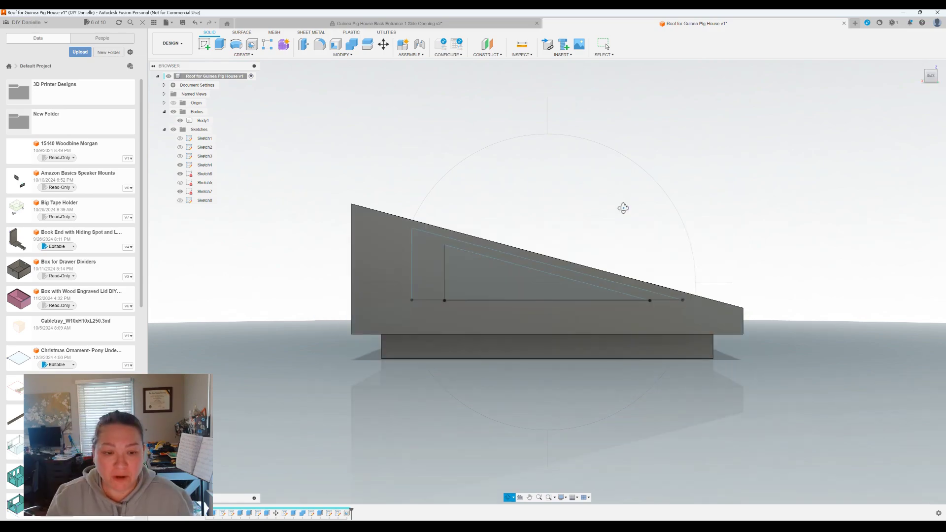
{"action": "left_click", "coordinate": [235, 55]}
Create Sketch9 on the roof's sloped side face
{"action": "left_click", "coordinate": [218, 71]}
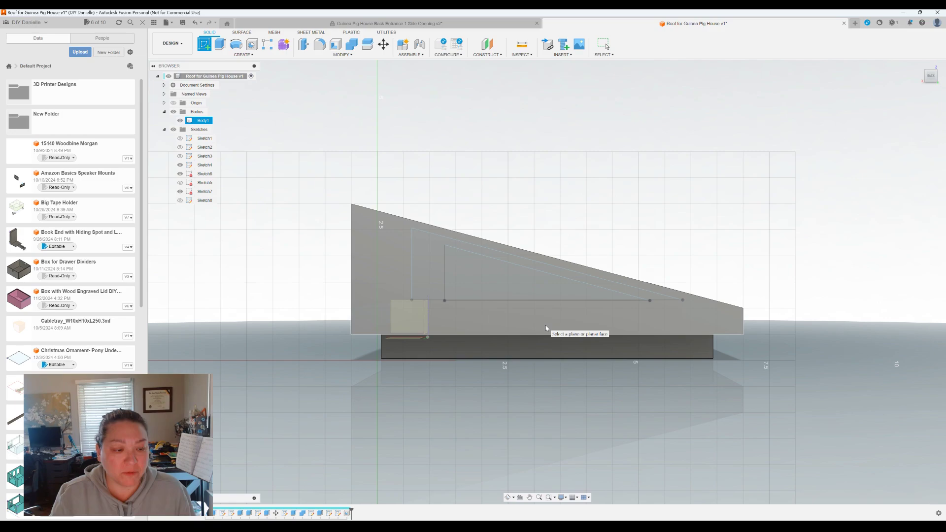
{"action": "left_click", "coordinate": [590, 323]}
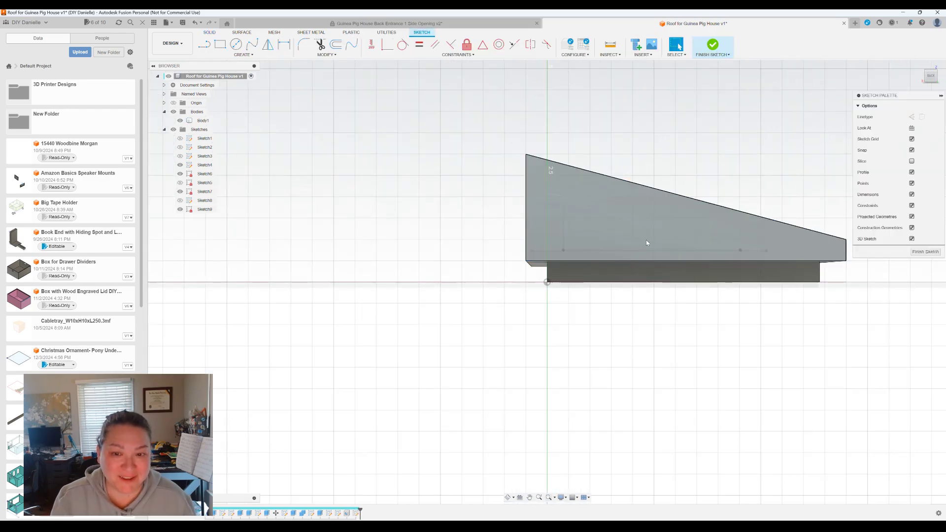
Draw a circle of diameter 2 near the lower corner of the sloped side
{"action": "left_click", "coordinate": [635, 220]}
{"action": "mouse_move", "coordinate": [639, 219]}
{"action": "middle_mouse_down"}
{"action": "mouse_move", "coordinate": [554, 342]}
{"action": "mouse_move", "coordinate": [508, 331]}
{"action": "middle_mouse_up"}
{"action": "key", "text": "Escape"}
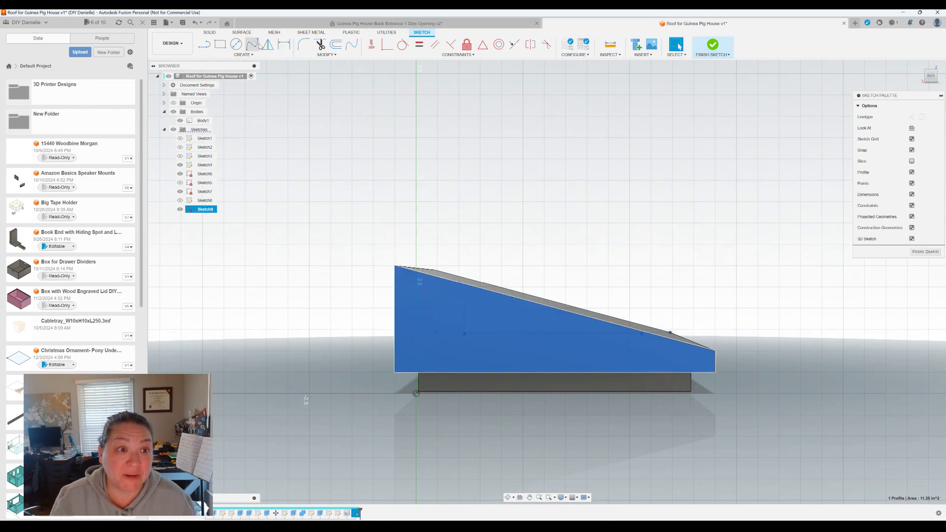
{"action": "left_click", "coordinate": [236, 44]}
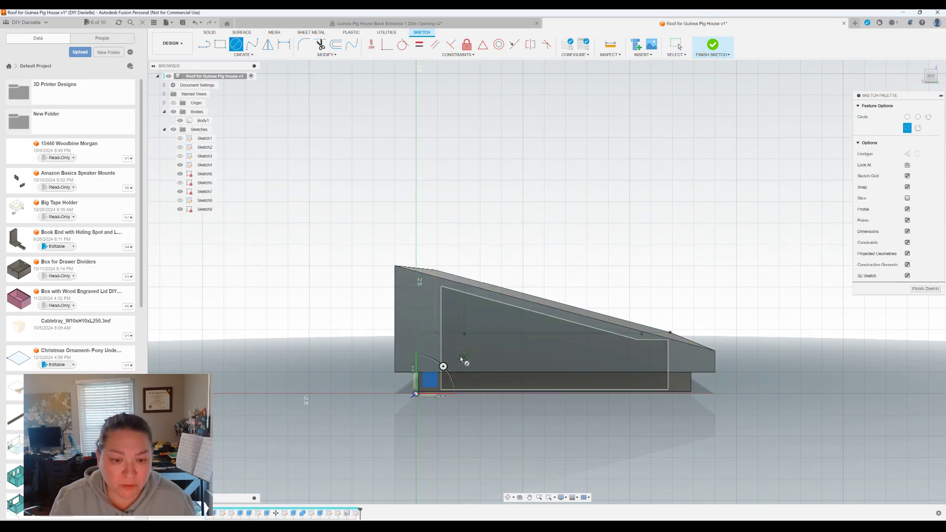
{"action": "left_click", "coordinate": [423, 358]}
{"action": "type", "text": "20"}
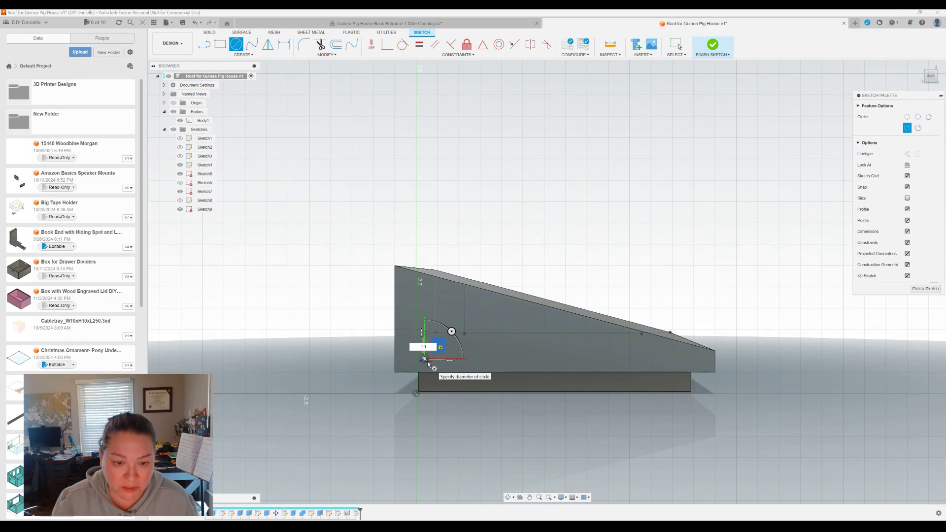
{"action": "key", "text": "Return"}
{"action": "key", "text": "Escape"}
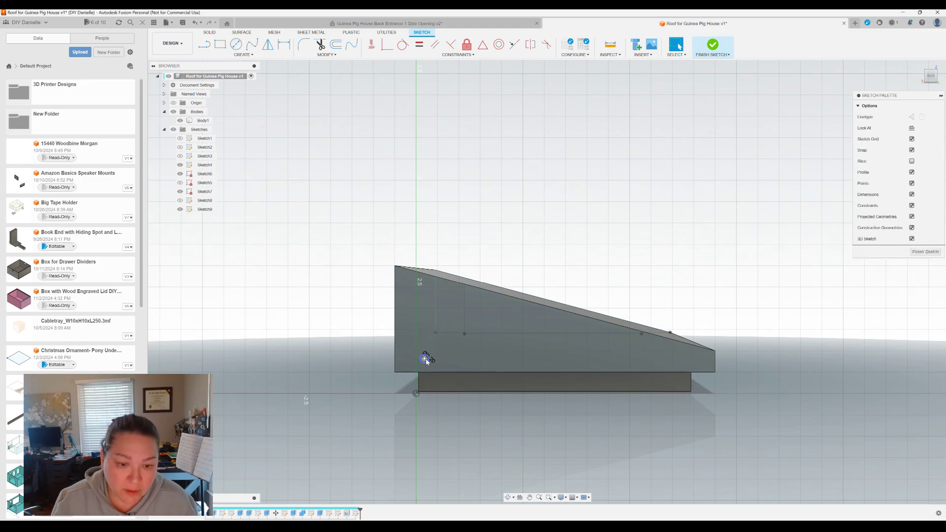
{"action": "left_click_drag", "start_coordinate": [424, 359], "coordinate": [426, 363]}
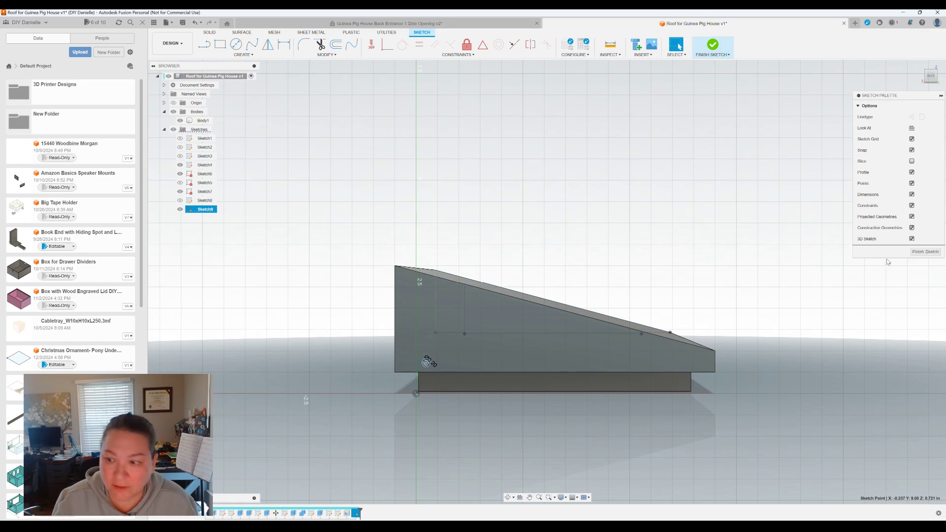
Compare with the existing holes on the other side, then return to the sloped side
{"action": "left_click", "coordinate": [920, 67]}
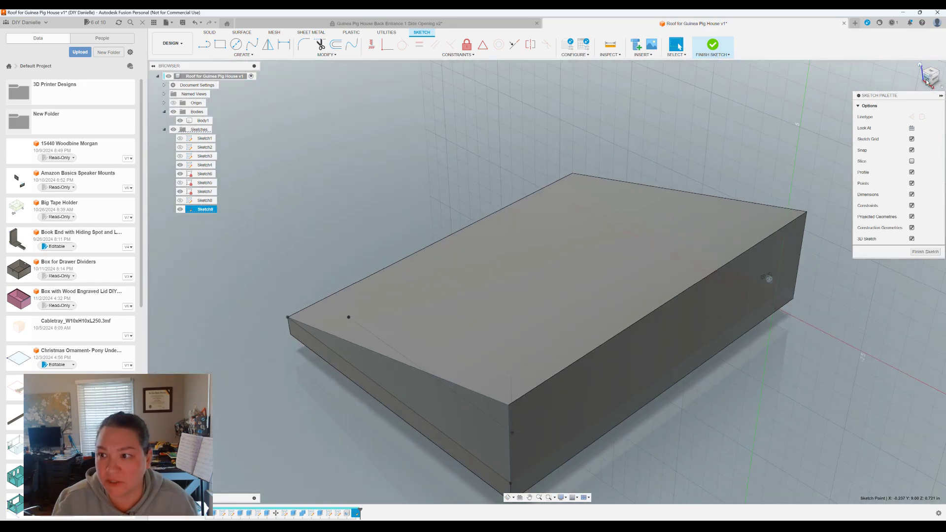
{"action": "left_click", "coordinate": [926, 80]}
{"action": "left_click", "coordinate": [920, 77]}
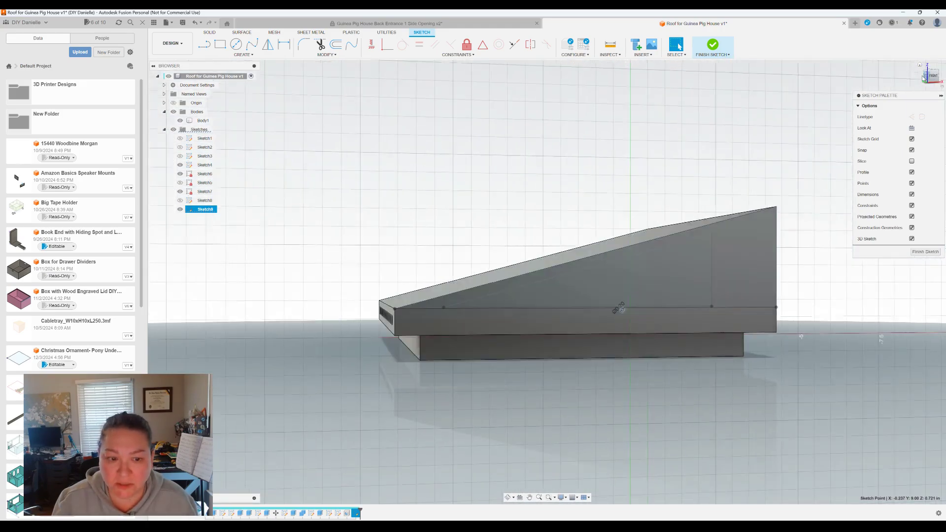
{"action": "left_click", "coordinate": [921, 78]}
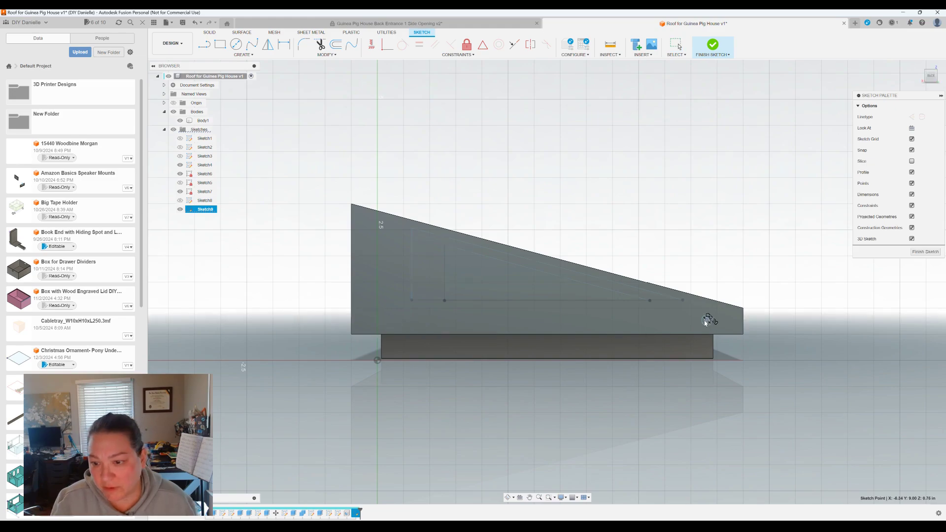
{"action": "key", "text": "Escape"}
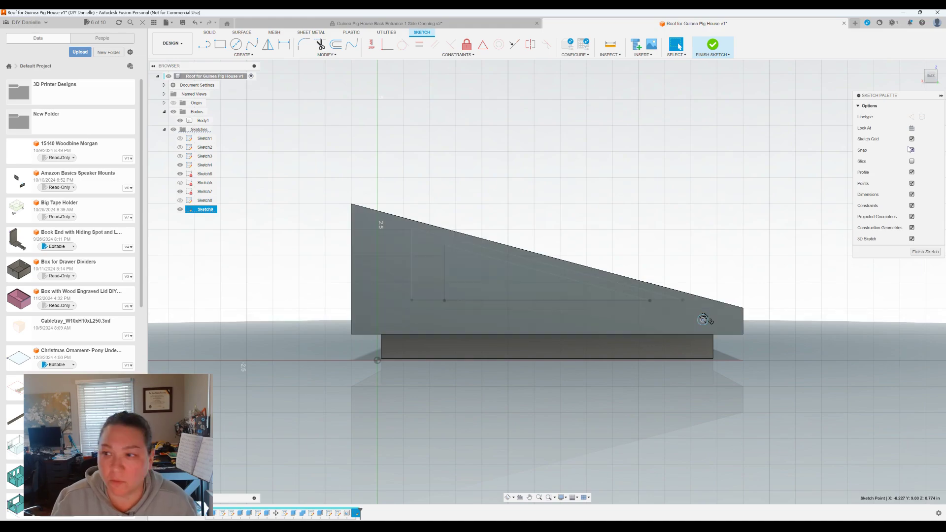
{"action": "left_click", "coordinate": [936, 76]}
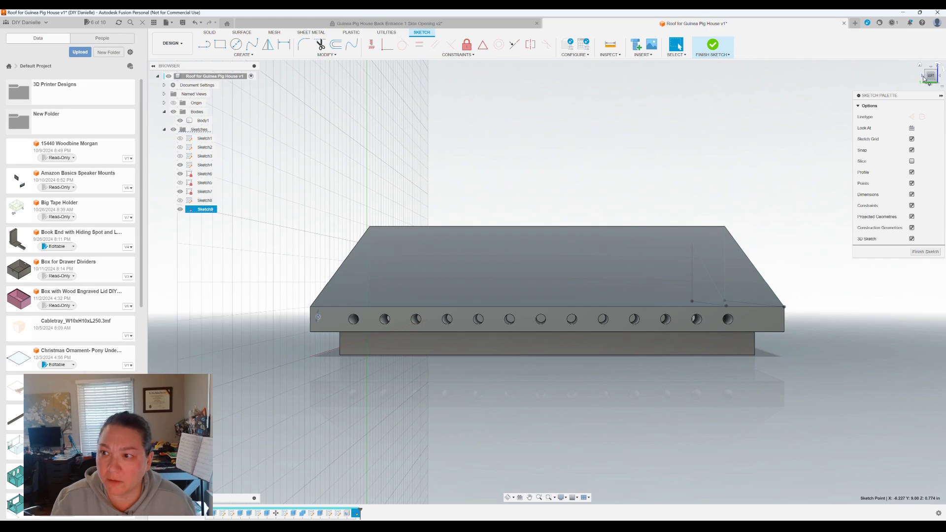
{"action": "left_click", "coordinate": [923, 77]}
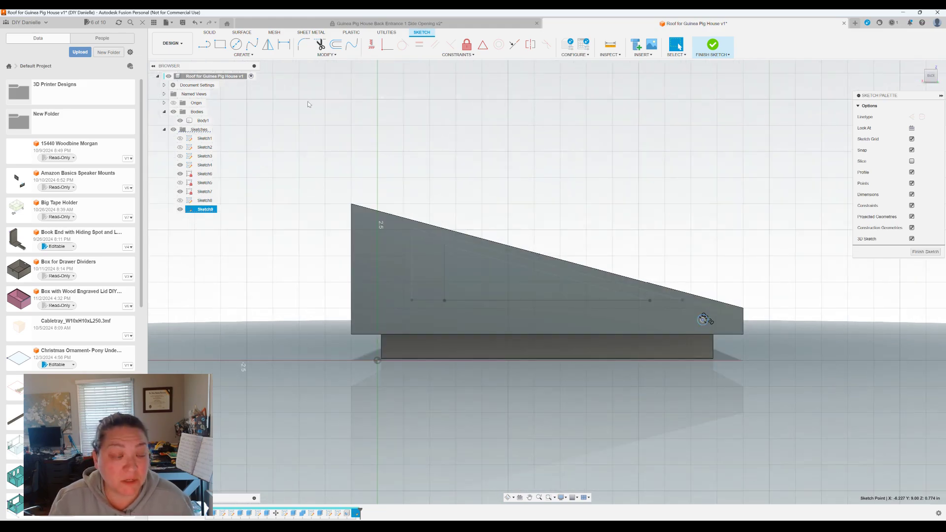
Rectangular-pattern the circle into 13 copies spanning -6.00 in along the lower edge
{"action": "left_click", "coordinate": [244, 54]}
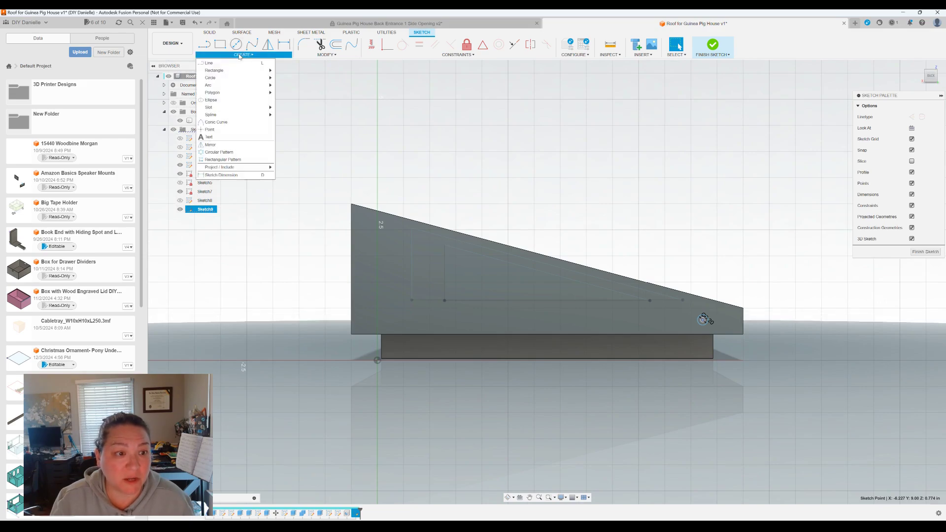
{"action": "left_click", "coordinate": [223, 159]}
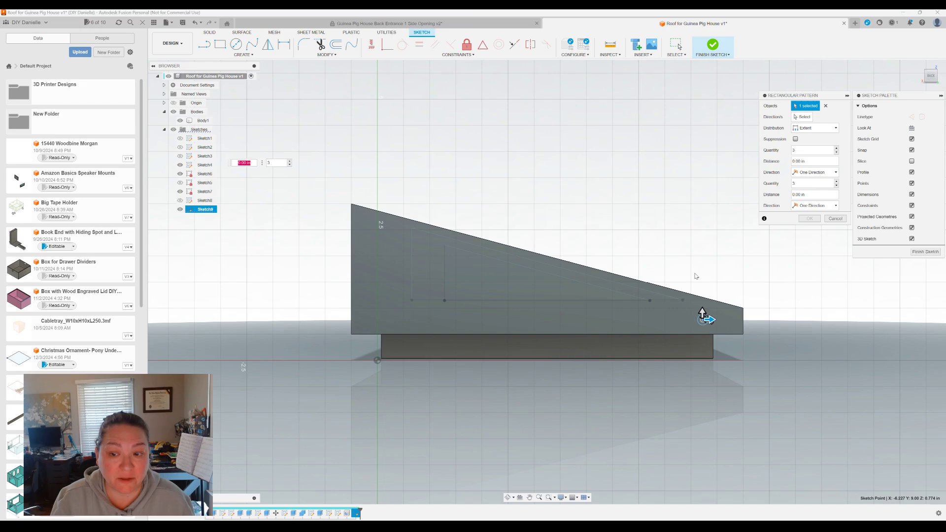
{"action": "left_click_drag", "start_coordinate": [703, 316], "coordinate": [400, 320]}
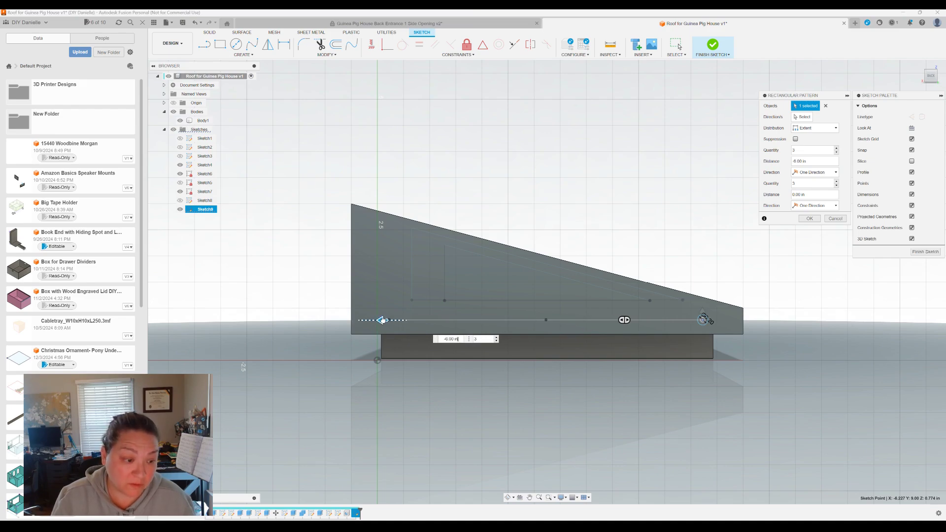
{"action": "key", "text": "Tab"}
{"action": "type", "text": "11"}
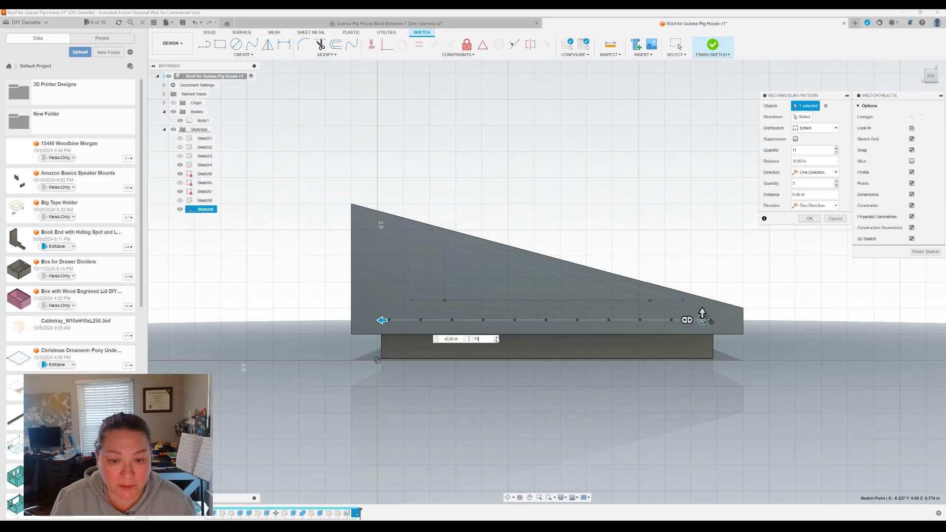
{"action": "left_click", "coordinate": [497, 337]}
{"action": "left_click", "coordinate": [497, 337]}
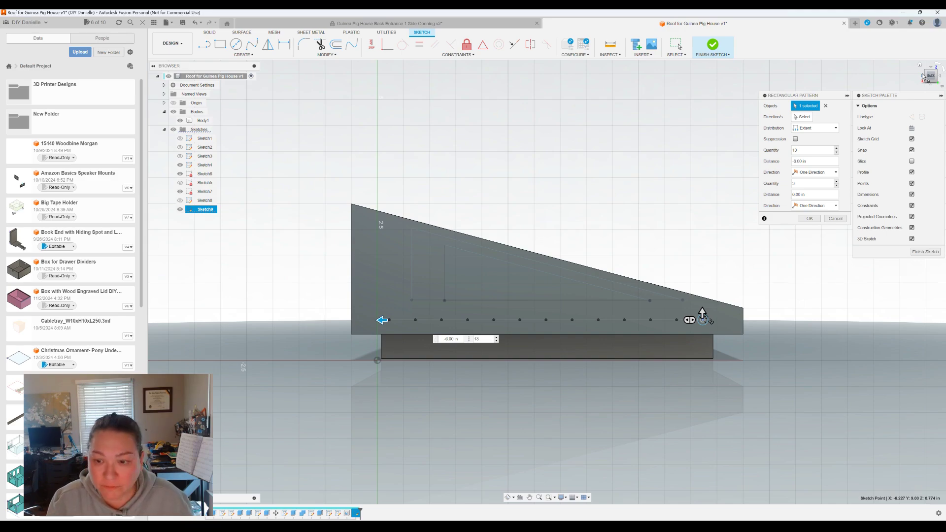
{"action": "left_click", "coordinate": [812, 220]}
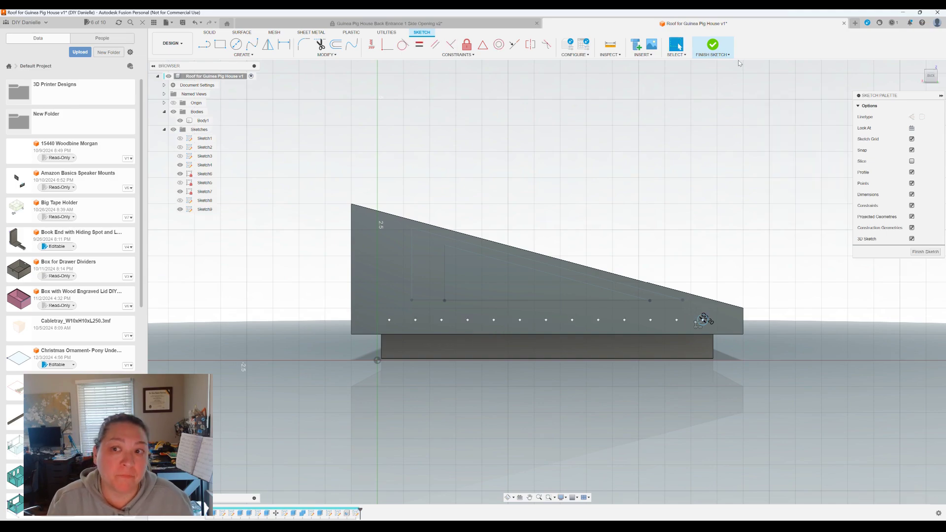
Finish the sketch and start a Hole on the first sketch points along the edge
{"action": "left_click", "coordinate": [712, 45]}
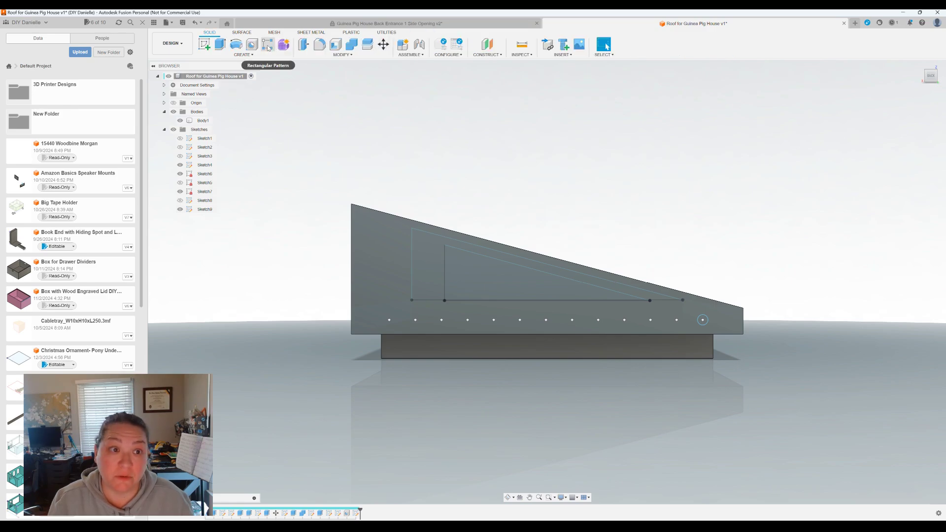
{"action": "left_click", "coordinate": [253, 44]}
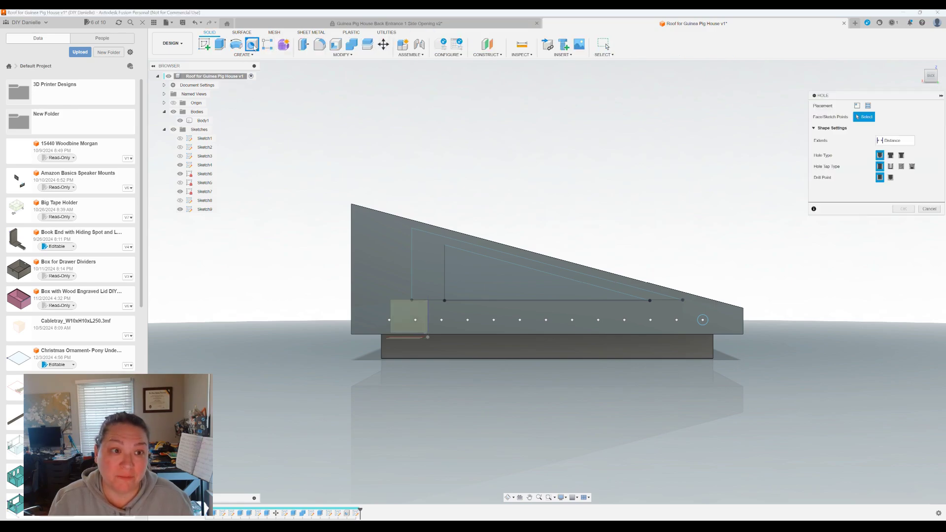
{"action": "left_click", "coordinate": [869, 105]}
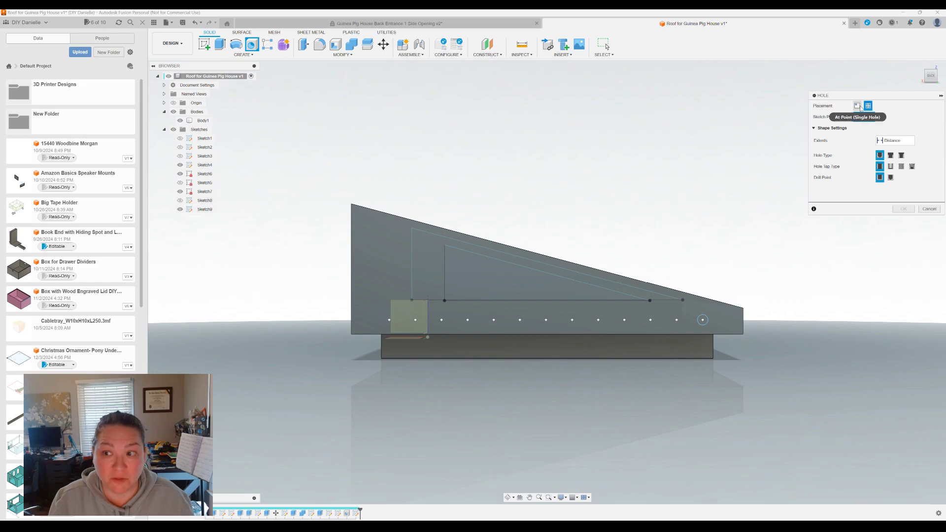
{"action": "left_click", "coordinate": [702, 321]}
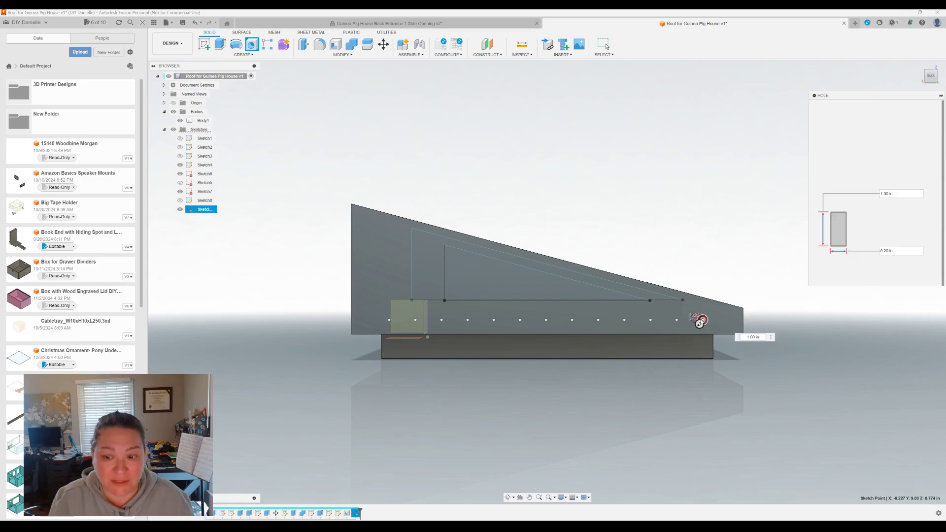
{"action": "left_click", "coordinate": [677, 319]}
{"action": "left_click", "coordinate": [650, 320]}
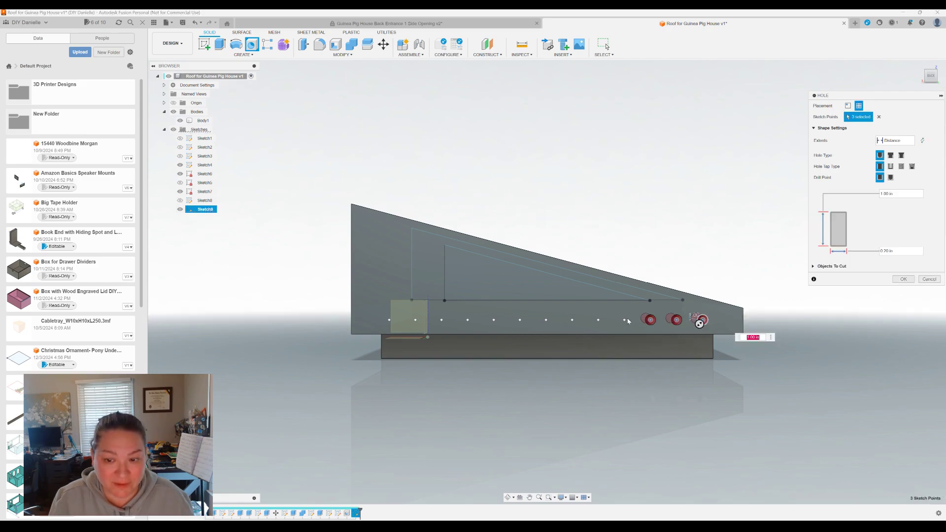
Add the remaining points toward the roof's end, giving 13 hole centres
{"action": "left_click", "coordinate": [624, 320]}
{"action": "left_click", "coordinate": [599, 320]}
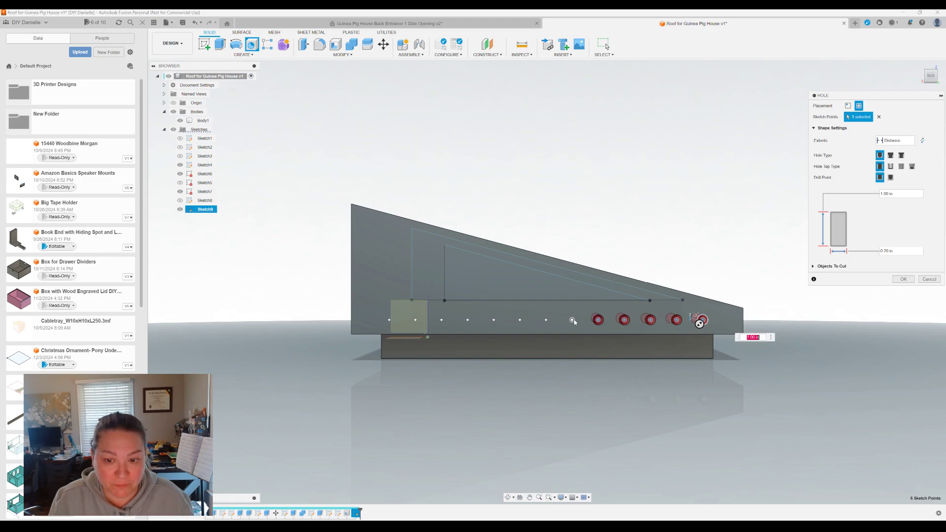
{"action": "left_click", "coordinate": [573, 319]}
{"action": "left_click", "coordinate": [546, 320]}
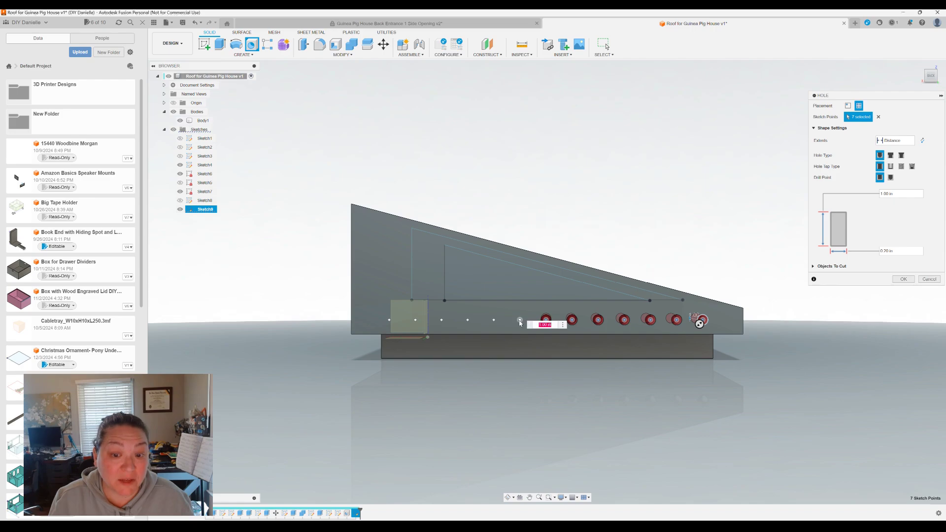
{"action": "left_click", "coordinate": [520, 320]}
{"action": "left_click", "coordinate": [494, 320]}
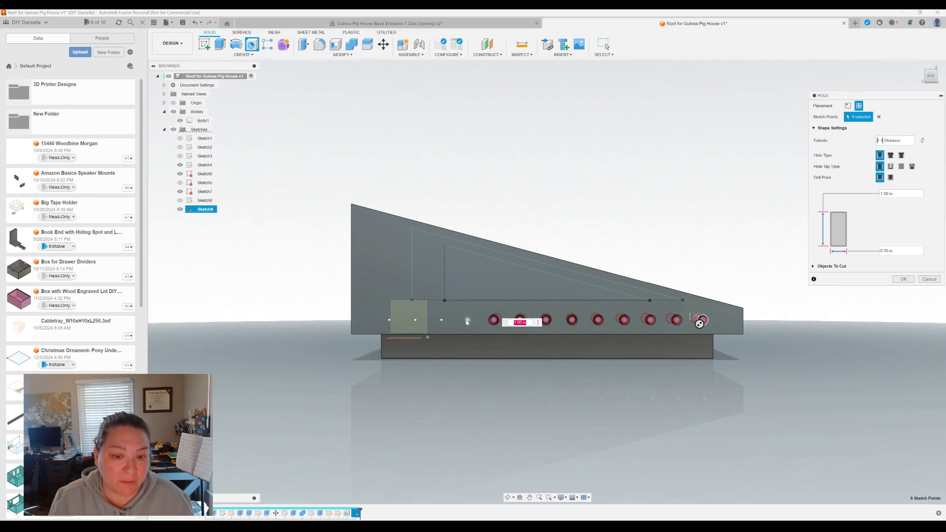
{"action": "left_click", "coordinate": [468, 321]}
{"action": "left_click", "coordinate": [442, 320]}
{"action": "left_click", "coordinate": [416, 319]}
{"action": "left_click", "coordinate": [389, 321]}
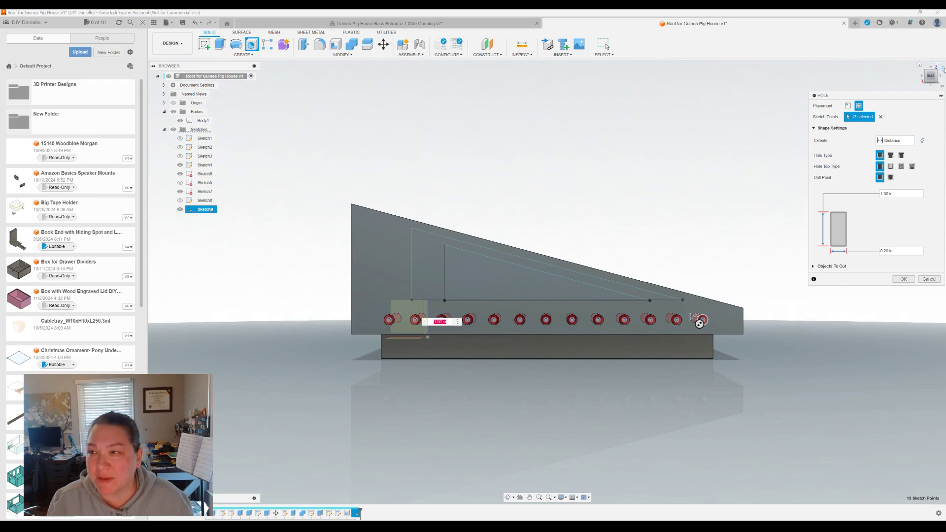
{"action": "left_click", "coordinate": [943, 70]}
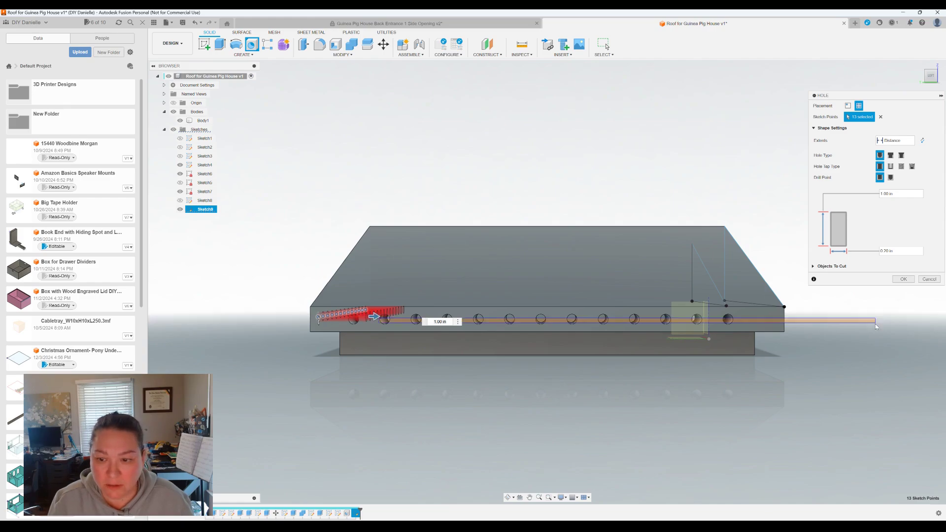
Set the hole depth to 9.50 in and drop the extra corner point, keeping 13 centres
{"action": "left_click_drag", "start_coordinate": [876, 325], "coordinate": [875, 324]}
{"action": "left_click_drag", "start_coordinate": [374, 317], "coordinate": [798, 348]}
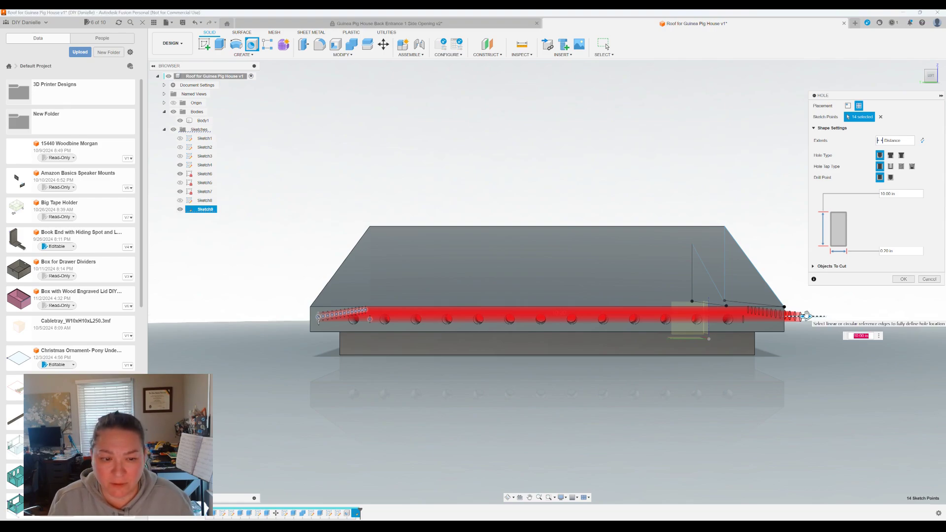
{"action": "left_click_drag", "start_coordinate": [806, 315], "coordinate": [782, 316]}
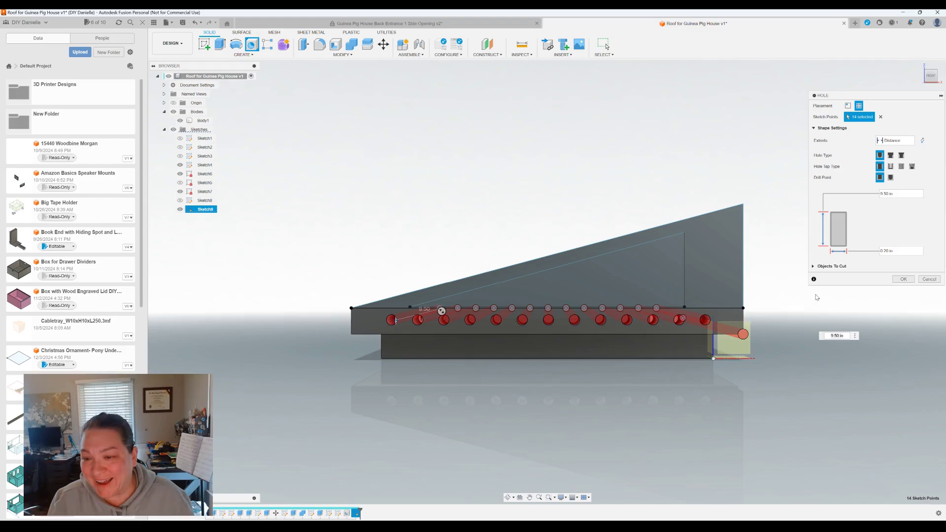
{"action": "left_click", "coordinate": [925, 77]}
{"action": "left_click", "coordinate": [922, 78]}
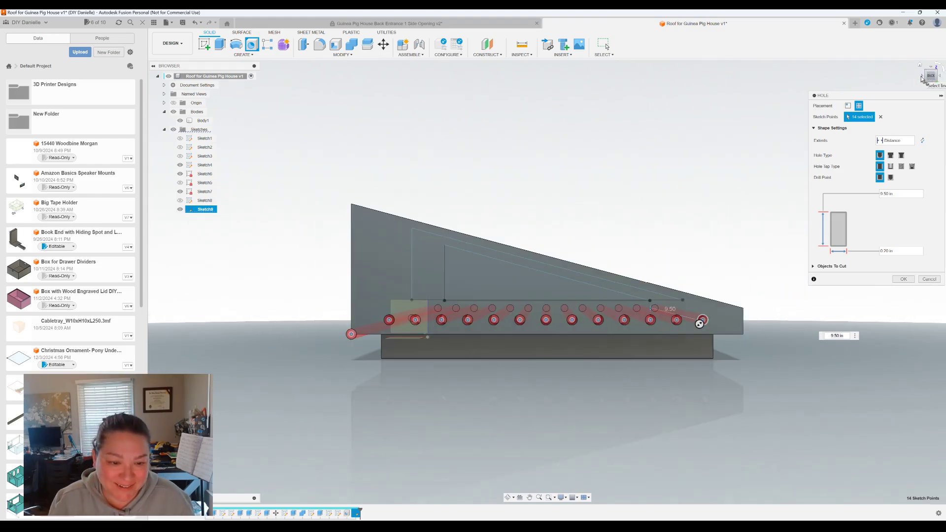
{"action": "left_click", "coordinate": [922, 78]}
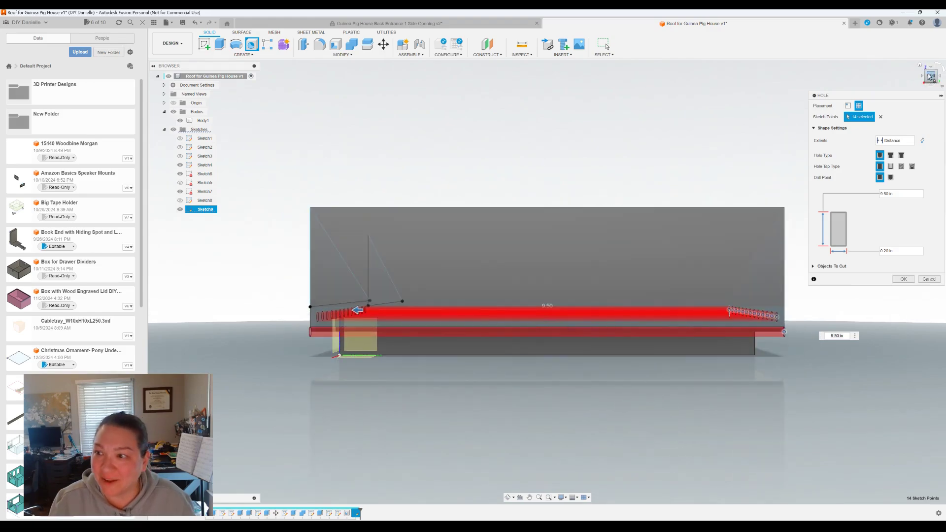
{"action": "left_click", "coordinate": [923, 78]}
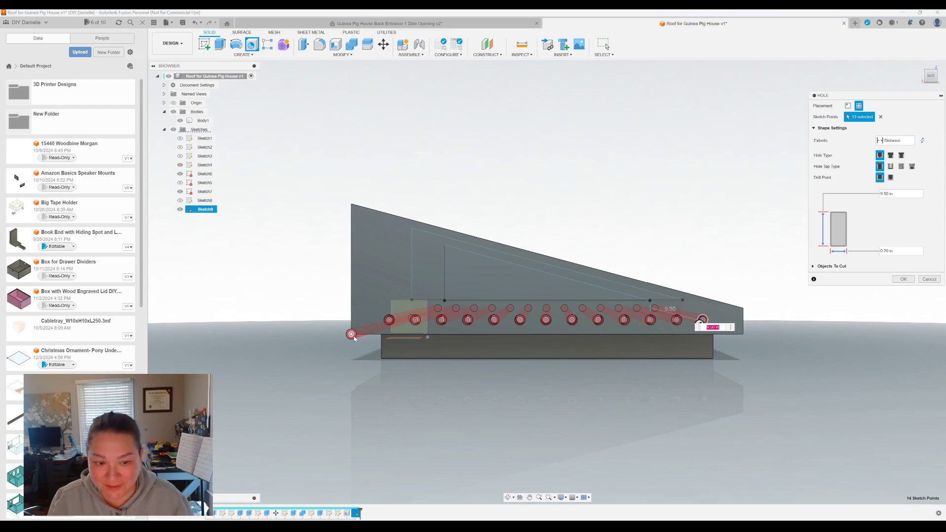
{"action": "left_click", "coordinate": [353, 335]}
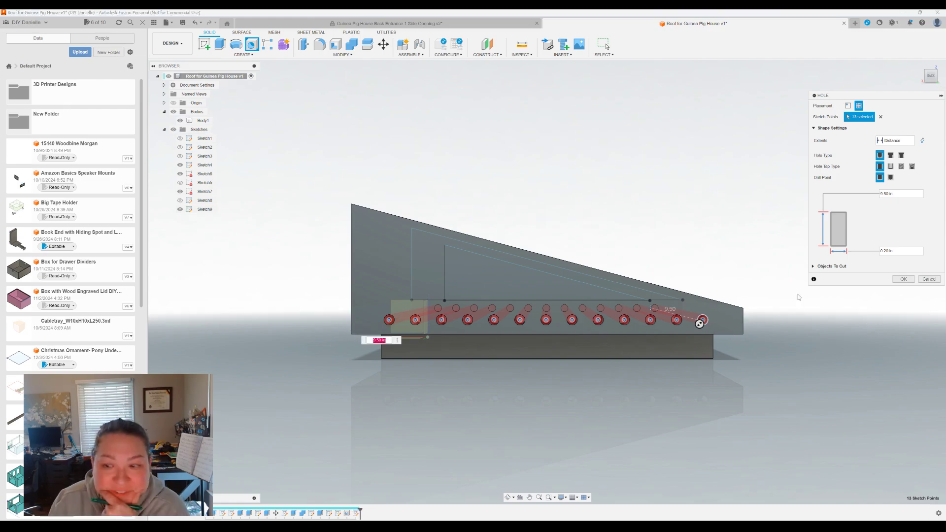
{"action": "left_click", "coordinate": [508, 498]}
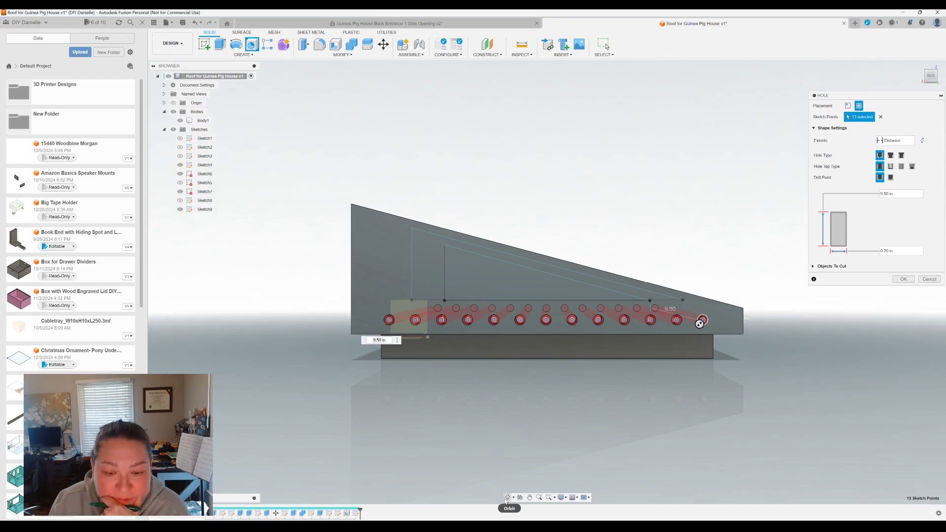
{"action": "left_click_drag", "start_coordinate": [525, 383], "coordinate": [573, 288]}
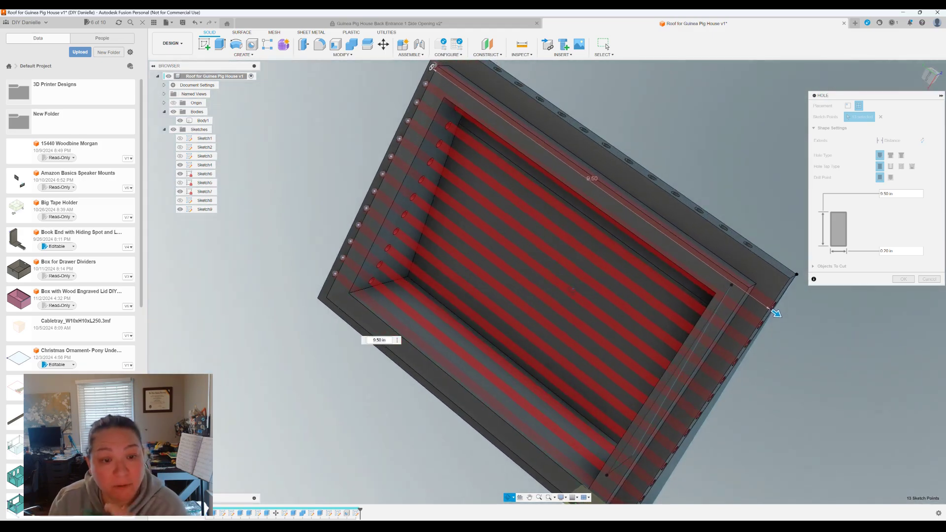
{"action": "middle_click_drag", "start_coordinate": [776, 314], "coordinate": [704, 275], "text": "shift"}
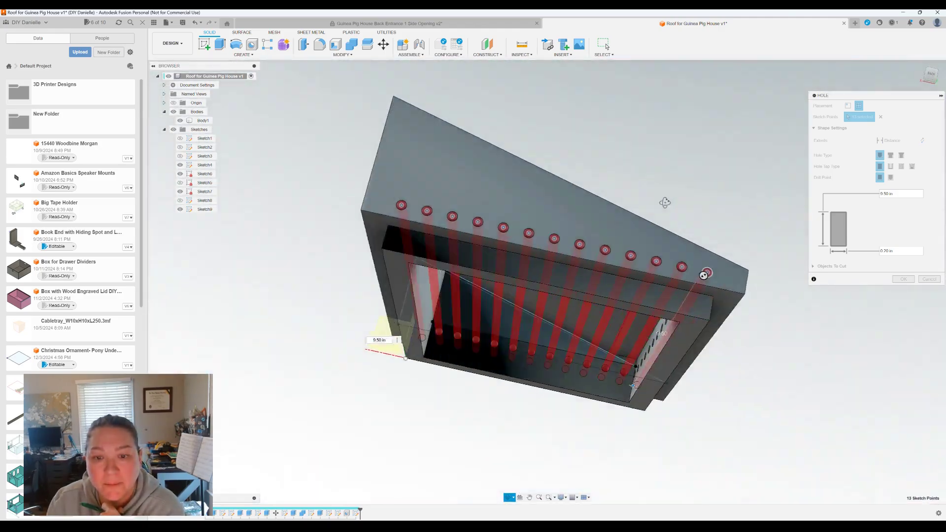
{"action": "left_click", "coordinate": [926, 57]}
{"action": "left_click", "coordinate": [929, 76]}
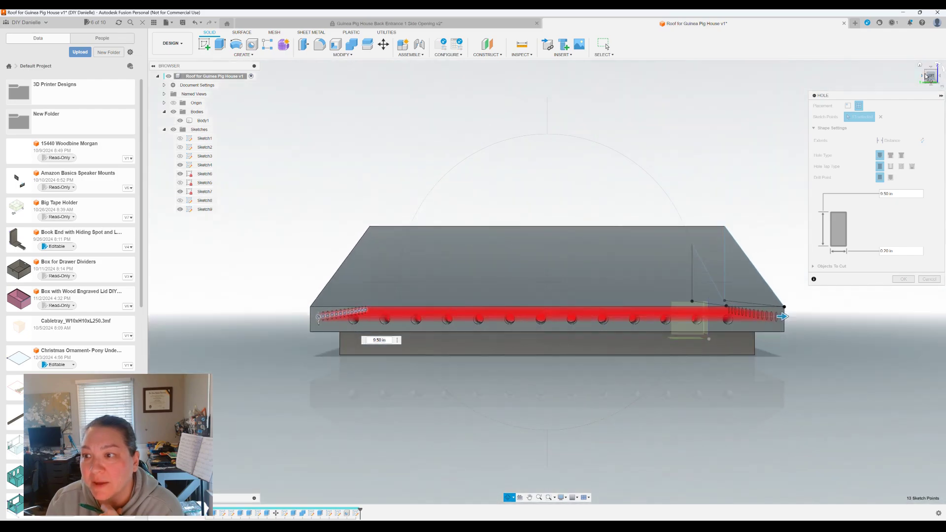
{"action": "left_click", "coordinate": [923, 77]}
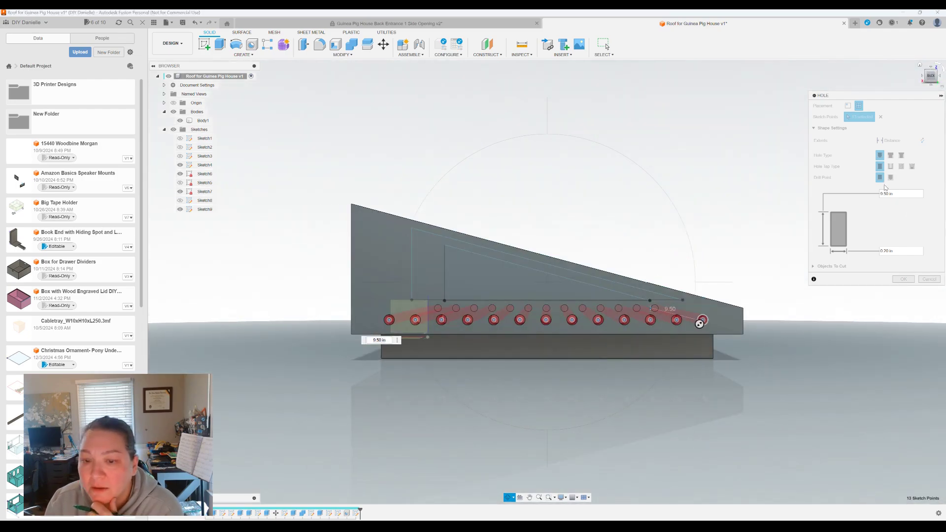
{"action": "left_click", "coordinate": [940, 78]}
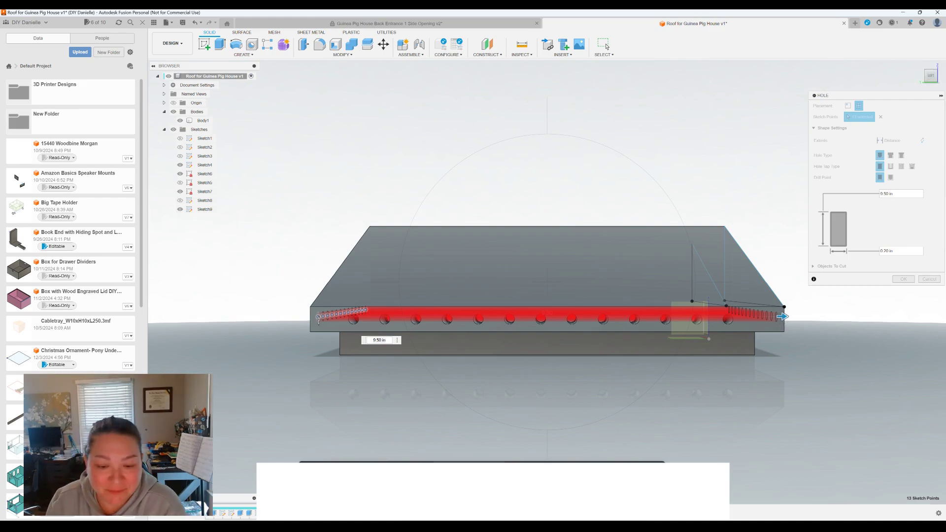
{"action": "middle_click_drag", "start_coordinate": [496, 485], "coordinate": [543, 345]}
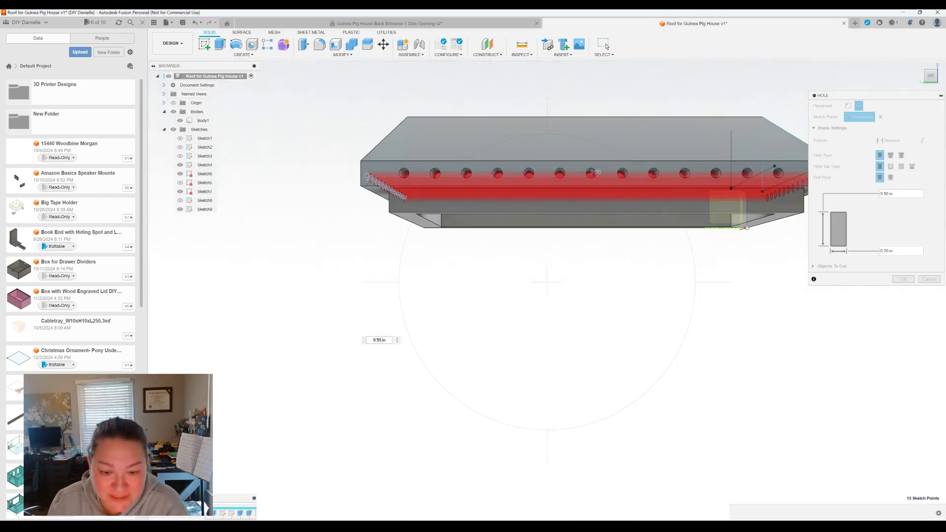
{"action": "middle_click", "coordinate": [715, 443], "text": "shift"}
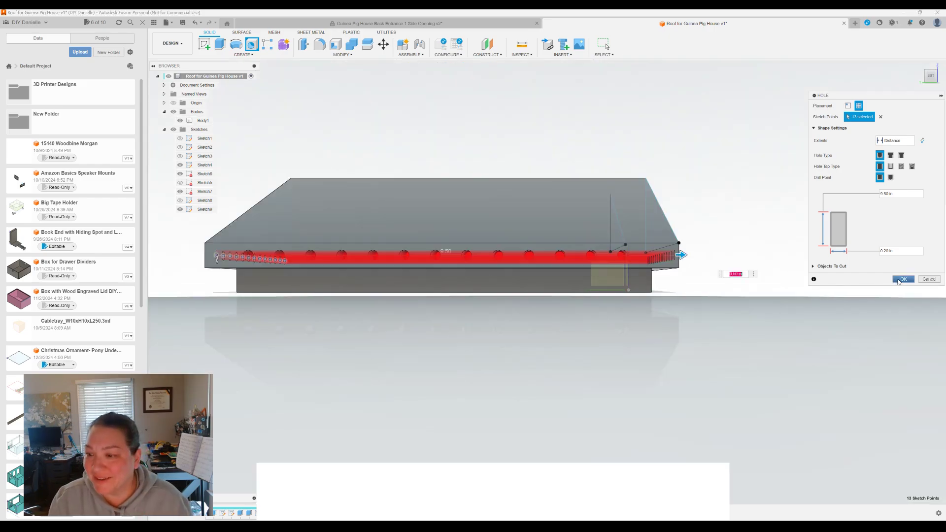
Confirm the 13 holes and inspect them from both sides, the end and the overview
{"action": "left_click", "coordinate": [902, 280]}
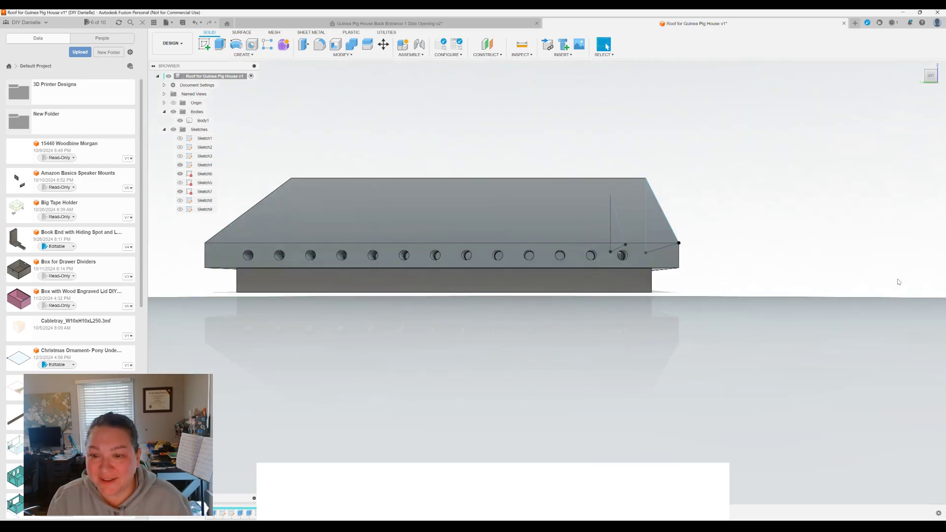
{"action": "left_click", "coordinate": [940, 78]}
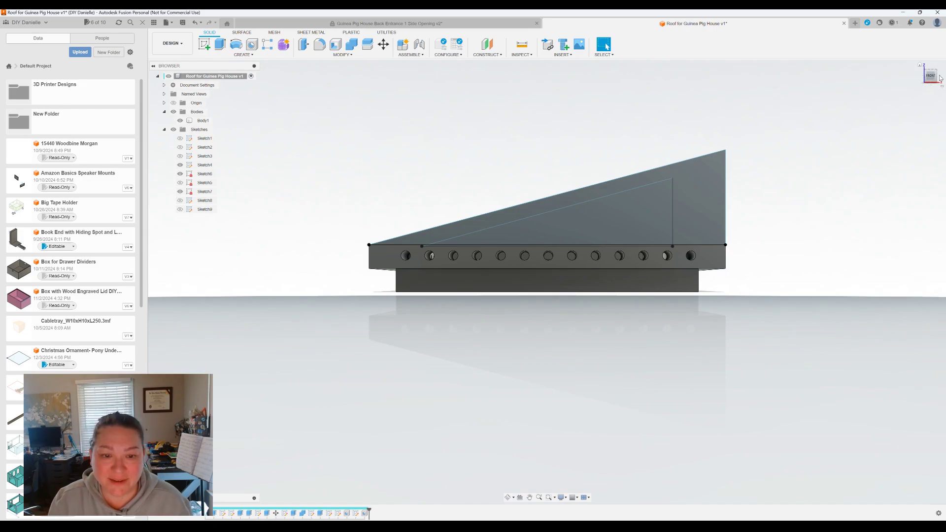
{"action": "left_click", "coordinate": [939, 77]}
{"action": "left_click", "coordinate": [940, 77]}
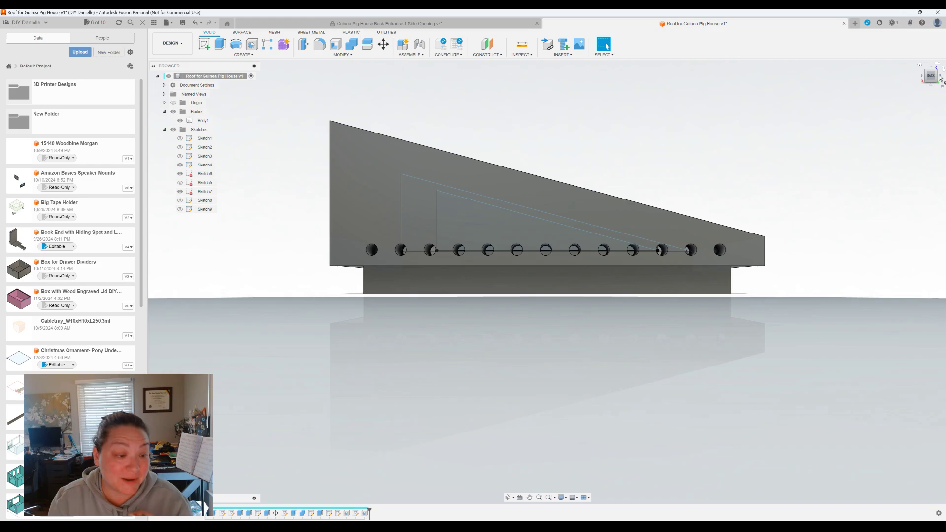
{"action": "left_click", "coordinate": [941, 78]}
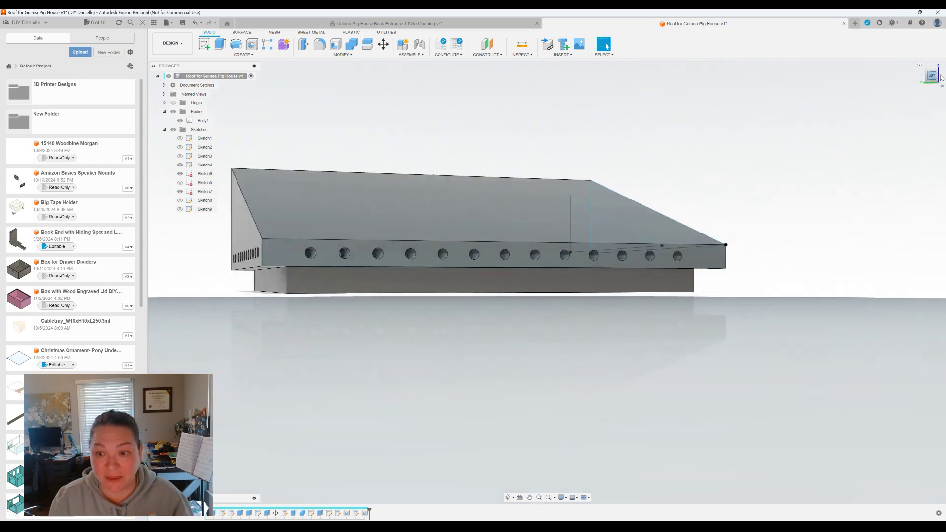
{"action": "left_click", "coordinate": [924, 78]}
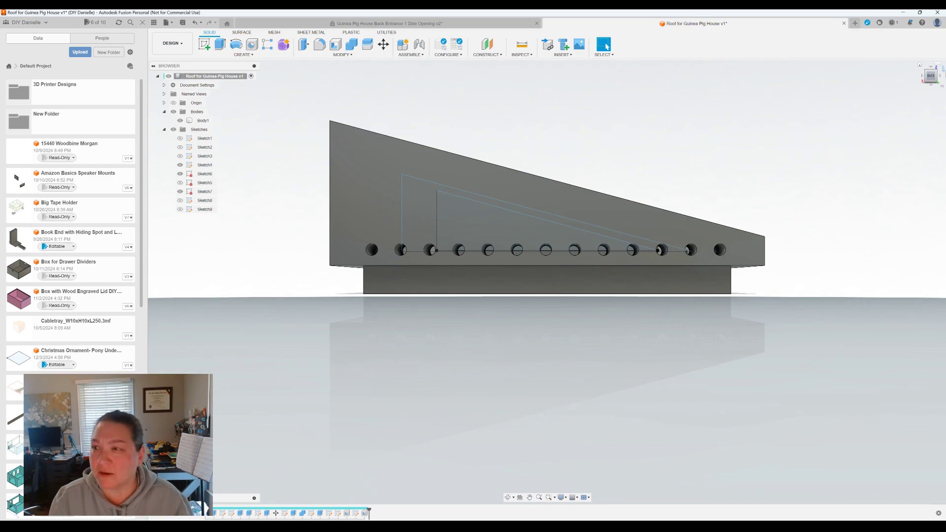
{"action": "left_click", "coordinate": [920, 65]}
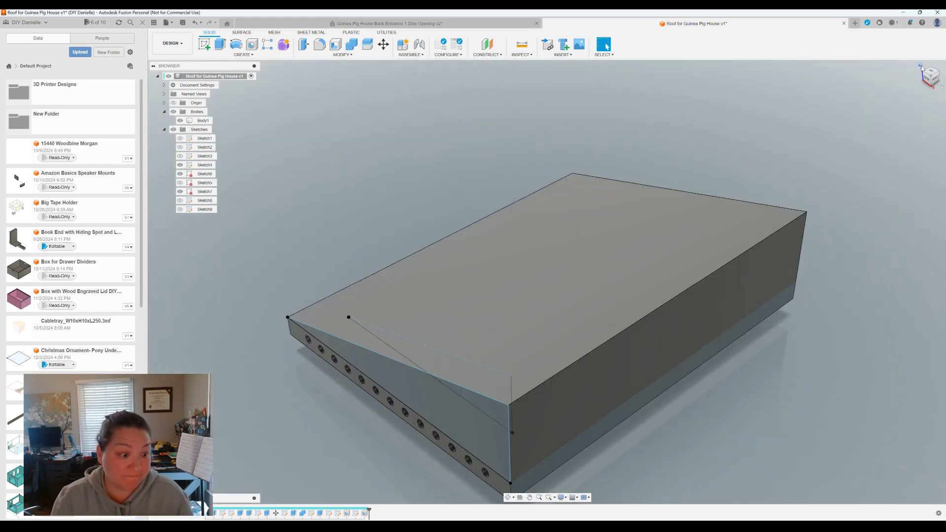
{"action": "left_click", "coordinate": [924, 77]}
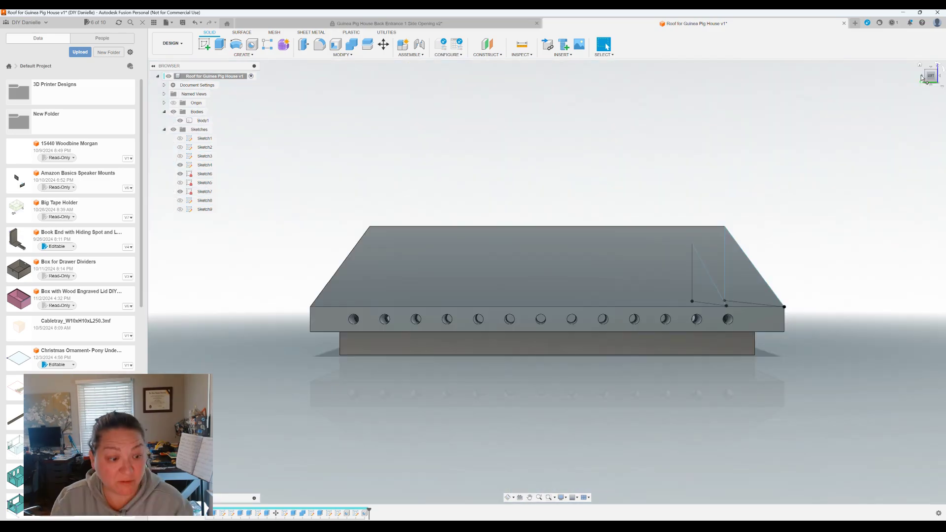